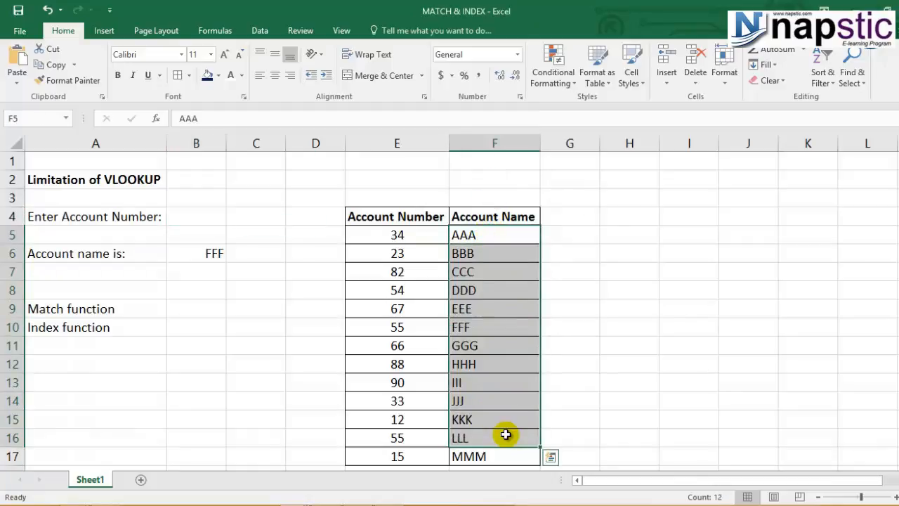
Step: Examine the account number column and the Match function and Index function labels
drag(391, 237, 386, 410)
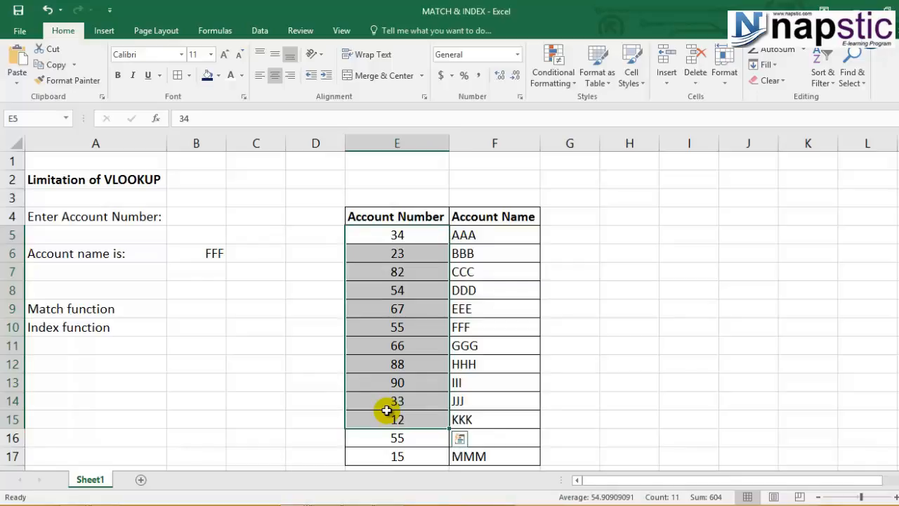
click(115, 315)
click(115, 327)
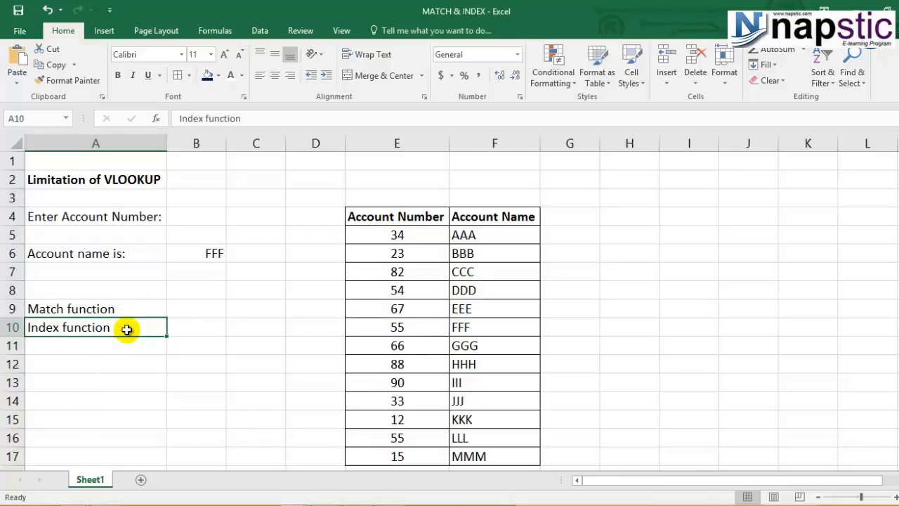
Step: Enter a MATCH formula in B9 finding B6 within F5:F17 with exact match: =MATCH(B6,F5:F17,0)
click(168, 308)
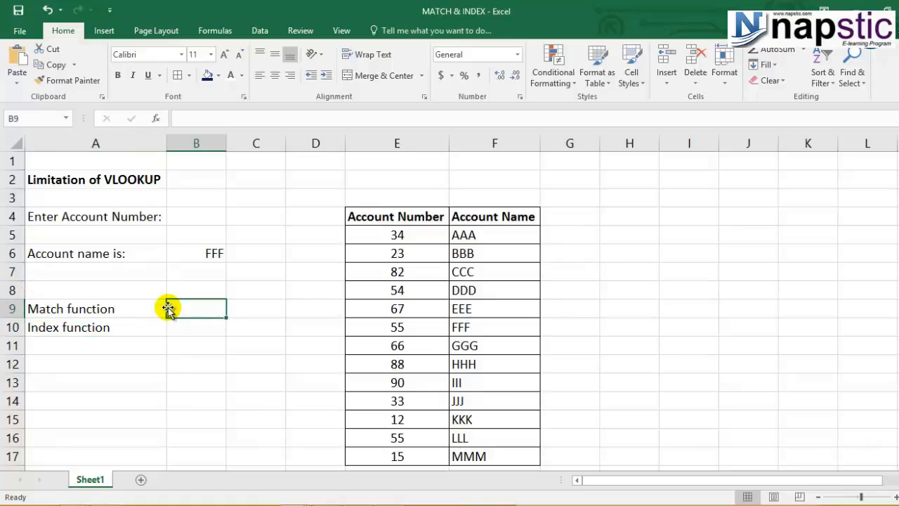
text(=MAT)
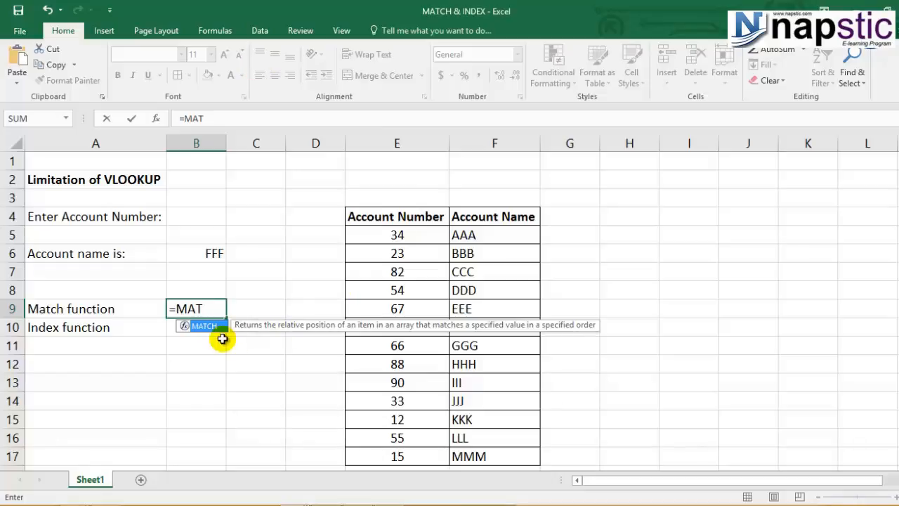
double_click(203, 325)
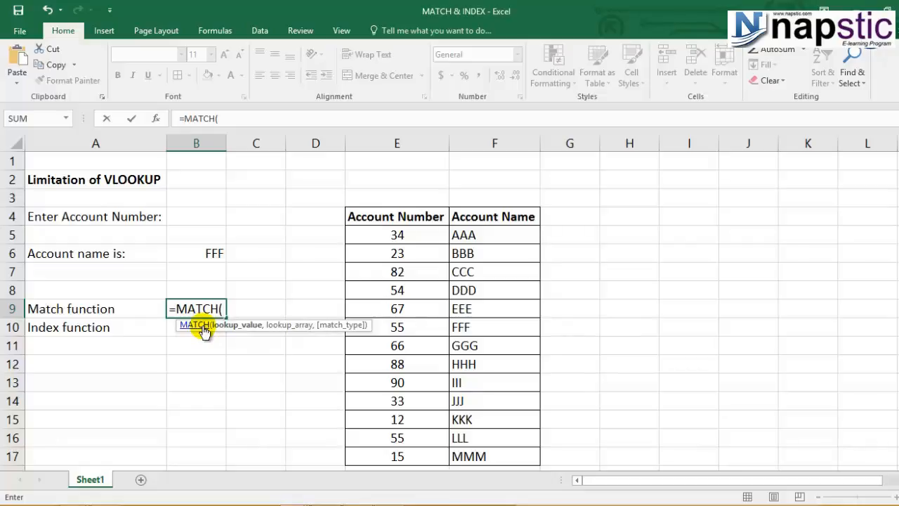
click(200, 257)
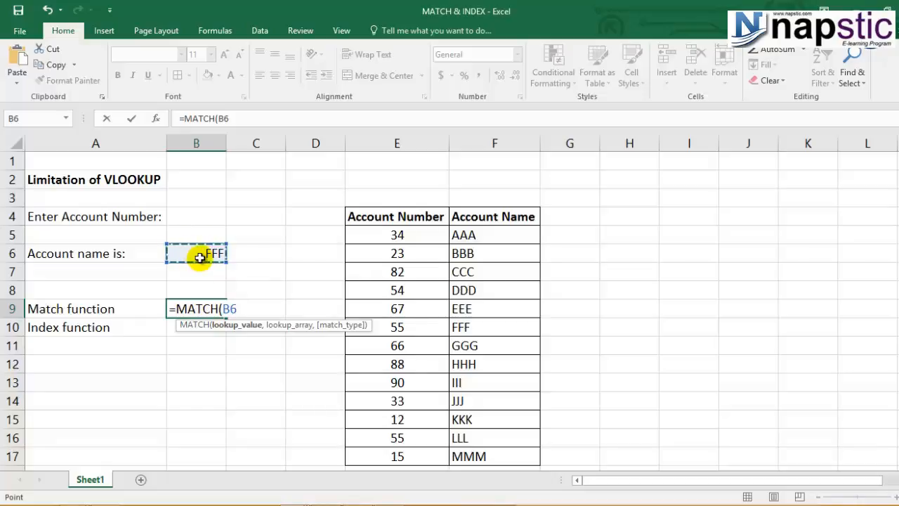
text(,)
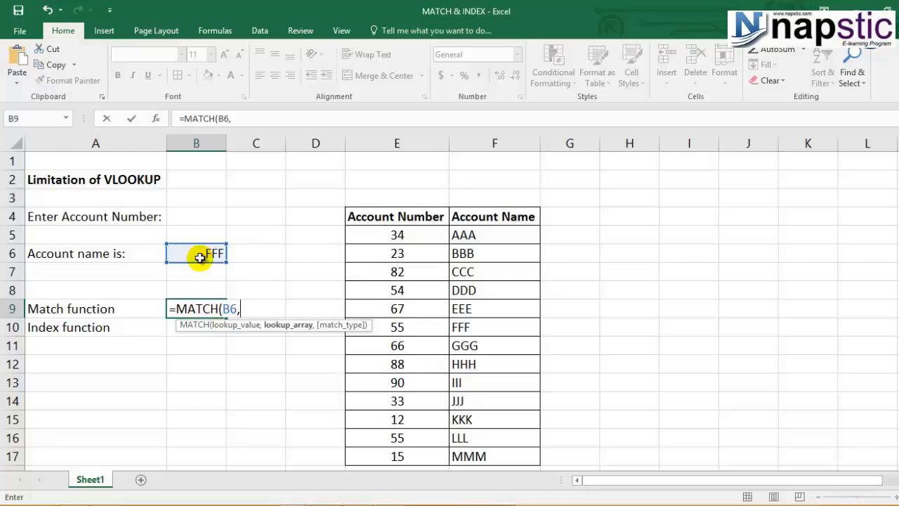
drag(487, 232, 487, 453)
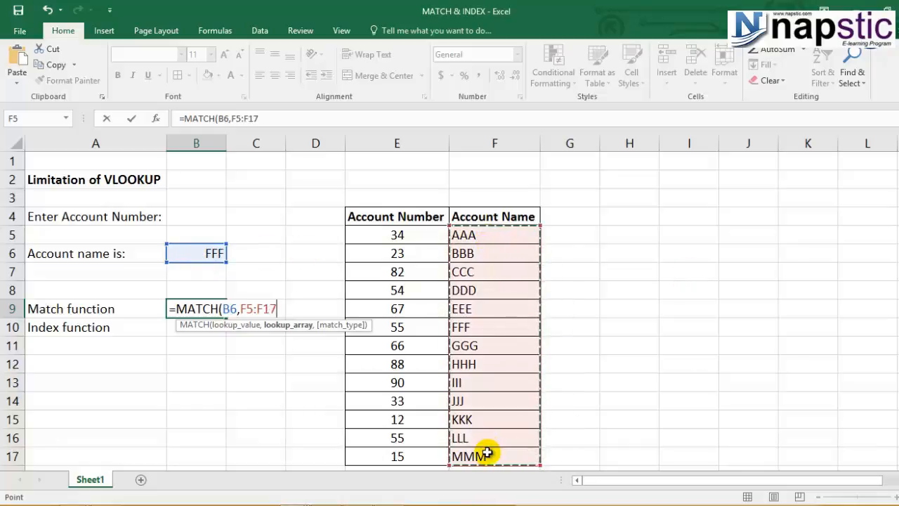
text(,)
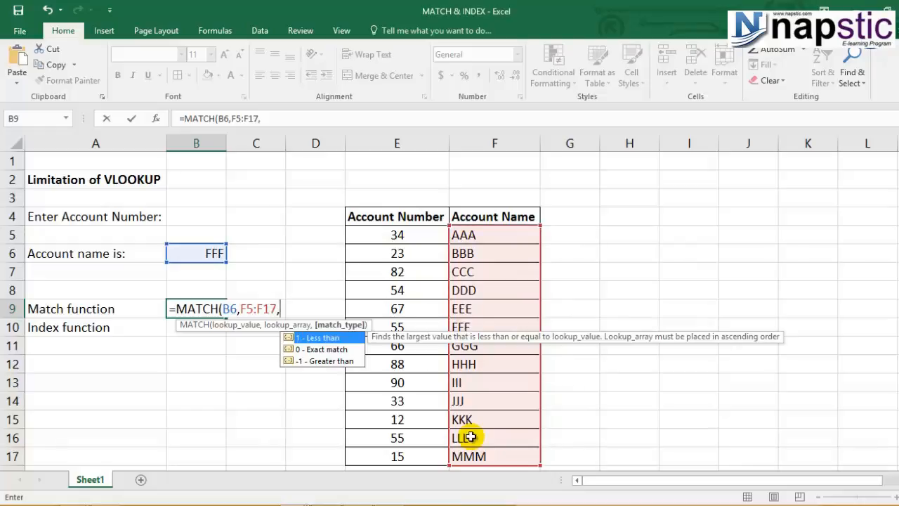
text(0))
key(Return)
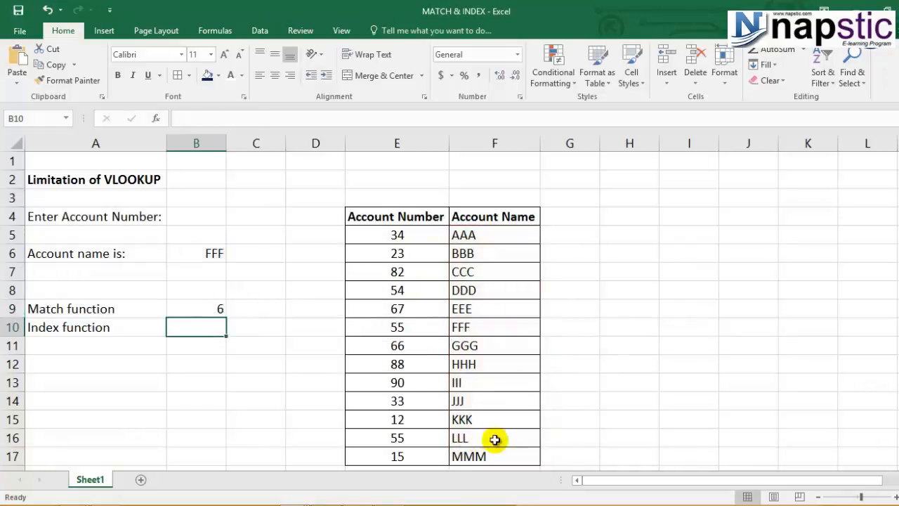
Step: Count down the Account Name list to check the position returned by the MATCH formula
click(195, 300)
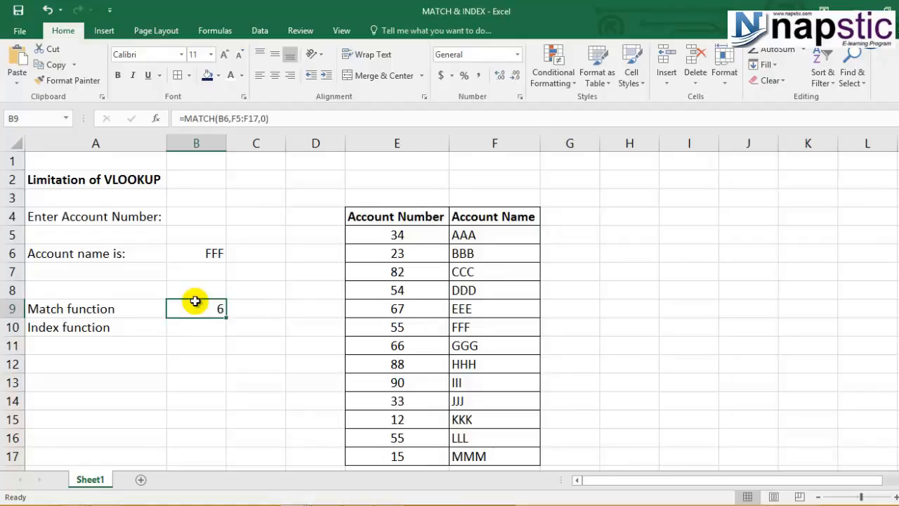
click(491, 234)
click(492, 252)
click(491, 271)
click(489, 289)
click(484, 309)
click(480, 330)
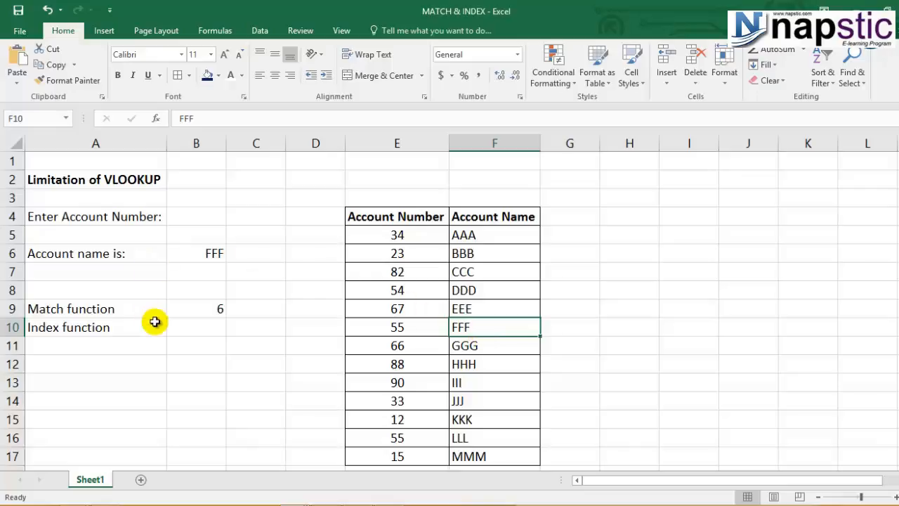
click(189, 304)
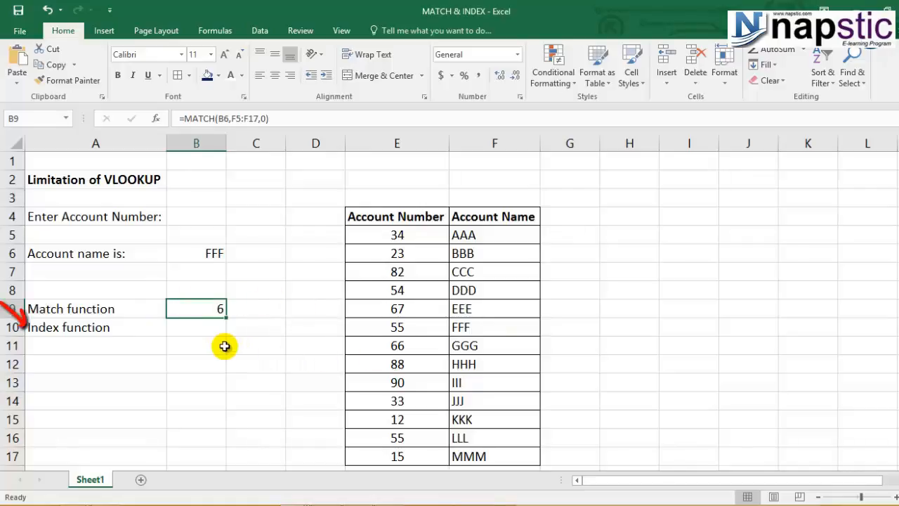
click(201, 326)
text(=I)
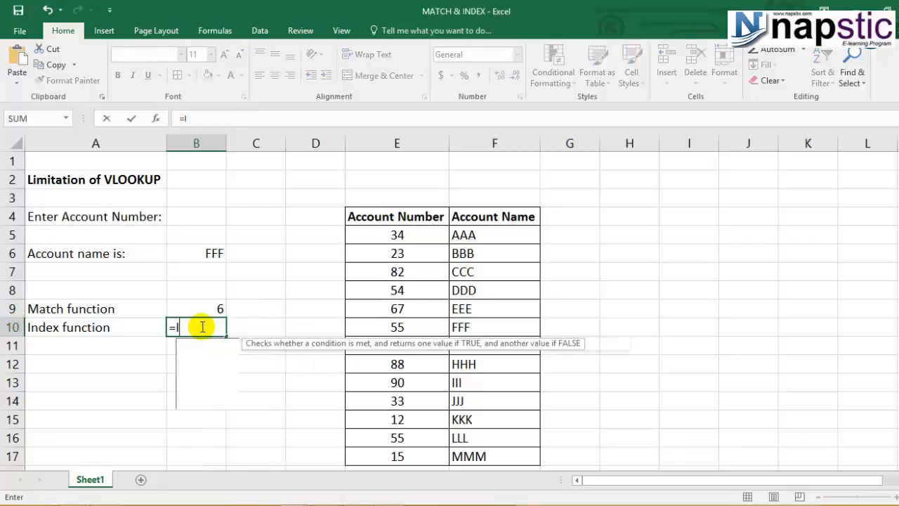
text(NDE)
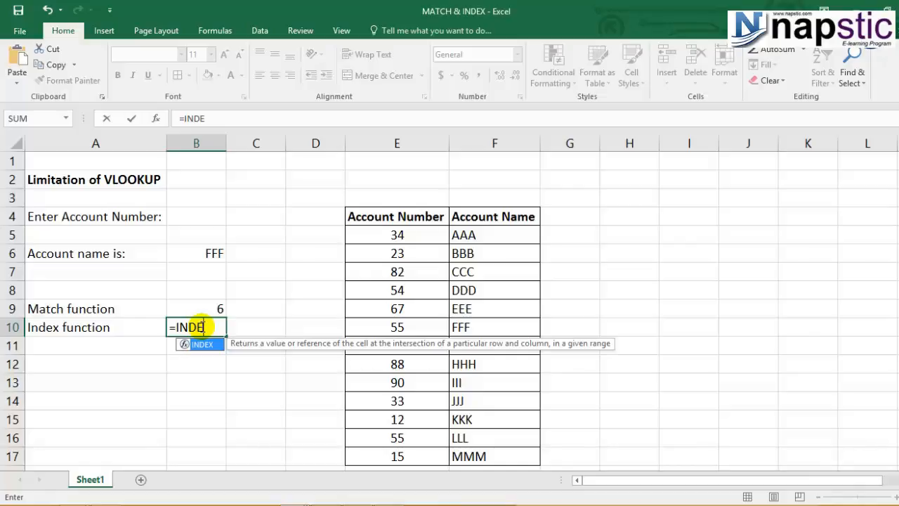
double_click(203, 343)
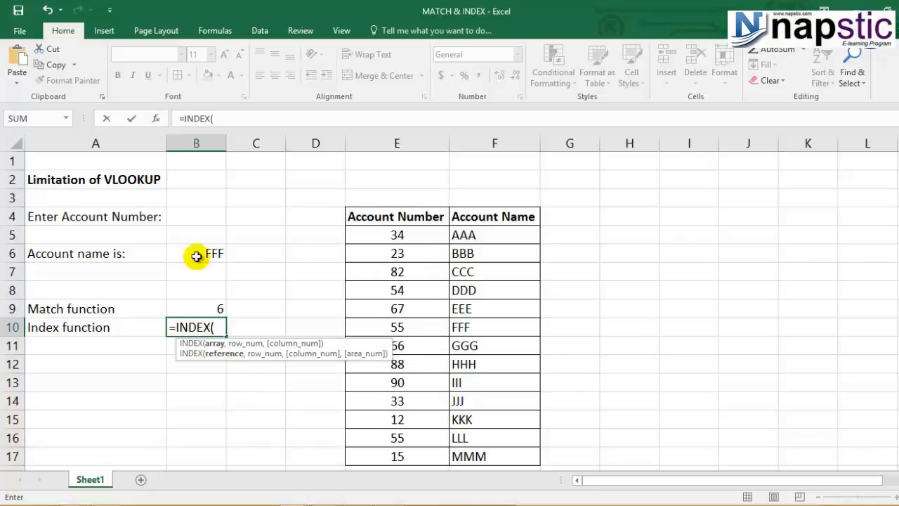
click(404, 234)
drag(466, 239, 496, 452)
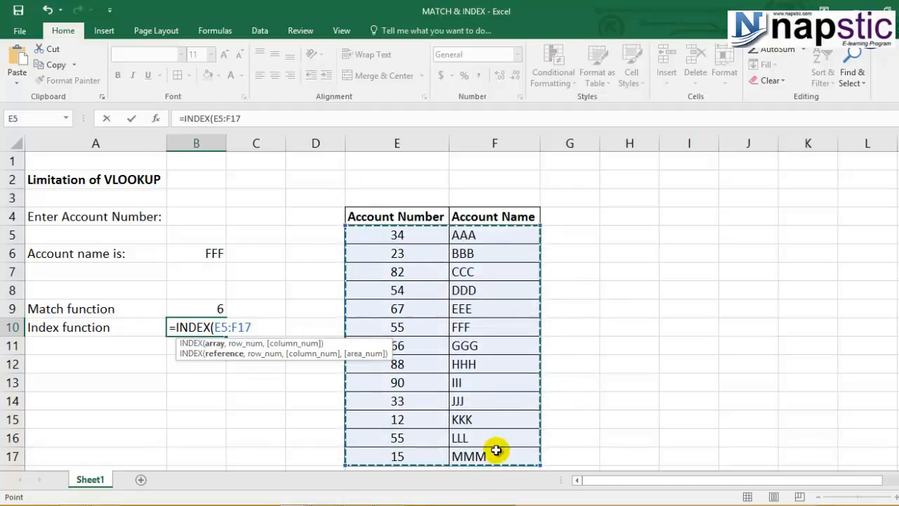
text(,)
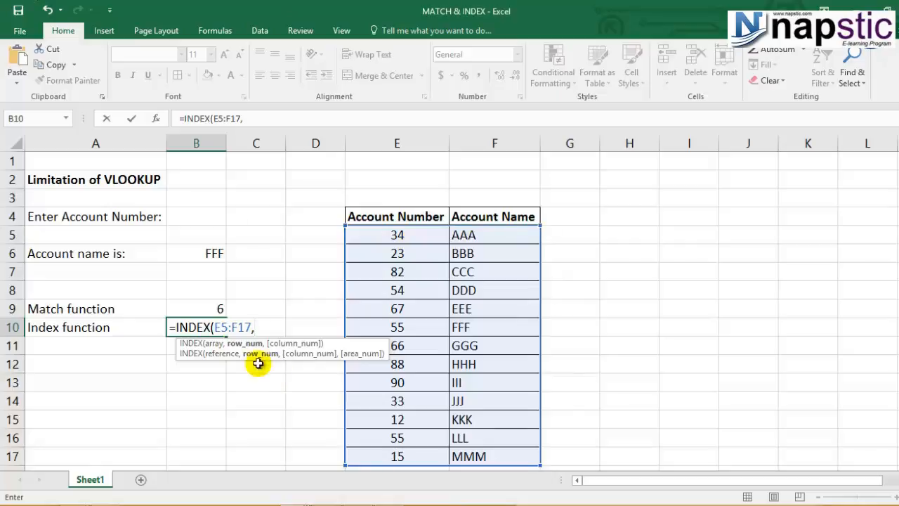
drag(256, 327, 149, 330)
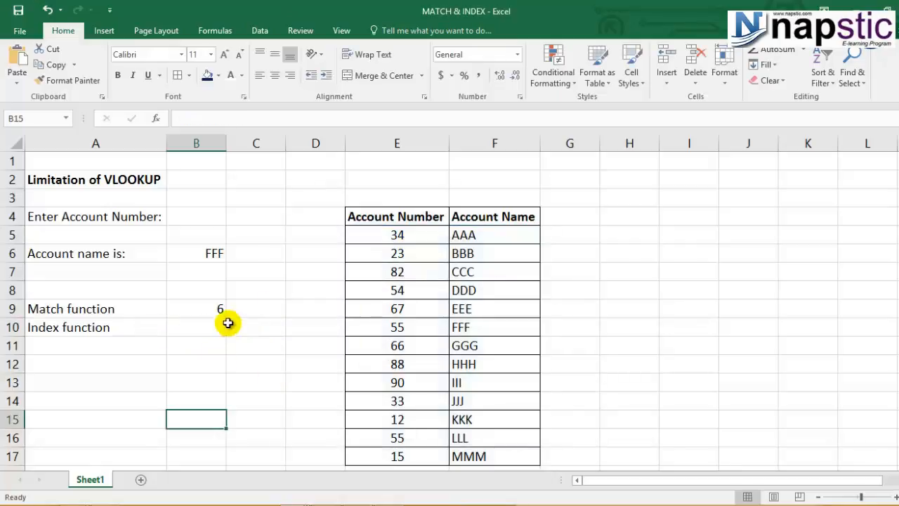
Step: Change the account name in B6 to CCC
click(204, 309)
click(202, 248)
text(CCC)
key(Return)
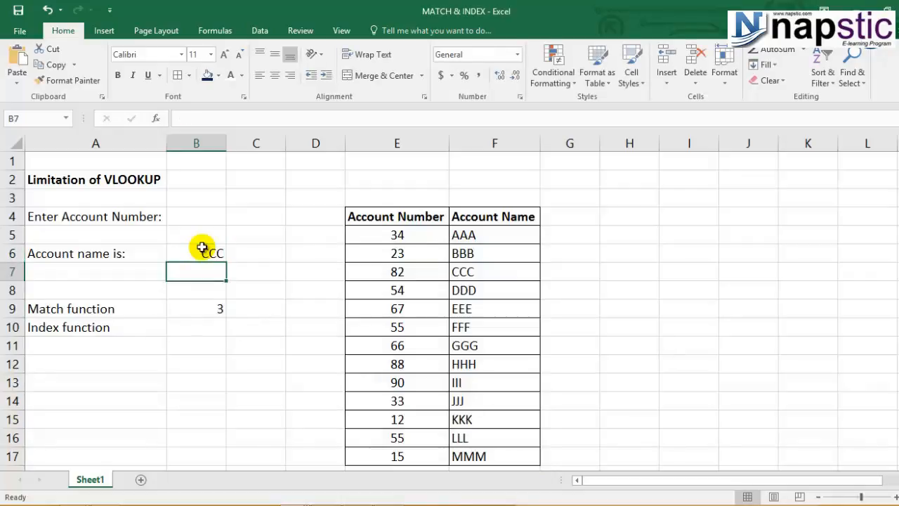
Step: Count down the Account Name list to check the updated MATCH position
click(218, 308)
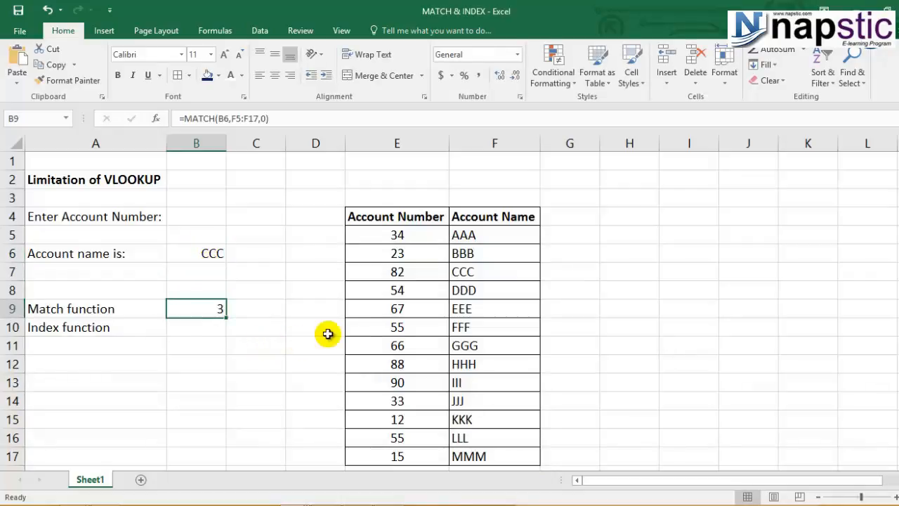
click(469, 239)
click(478, 255)
click(476, 272)
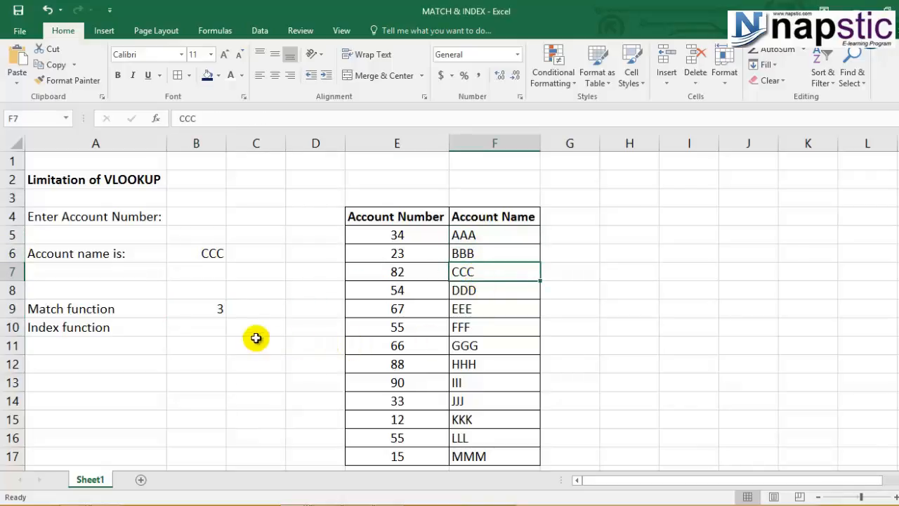
Step: Enter an INDEX formula in B10 returning row 3, column 1 of E5:F17: =INDEX(E5:F17,3,1)
click(212, 326)
double_click(214, 326)
text(=IN)
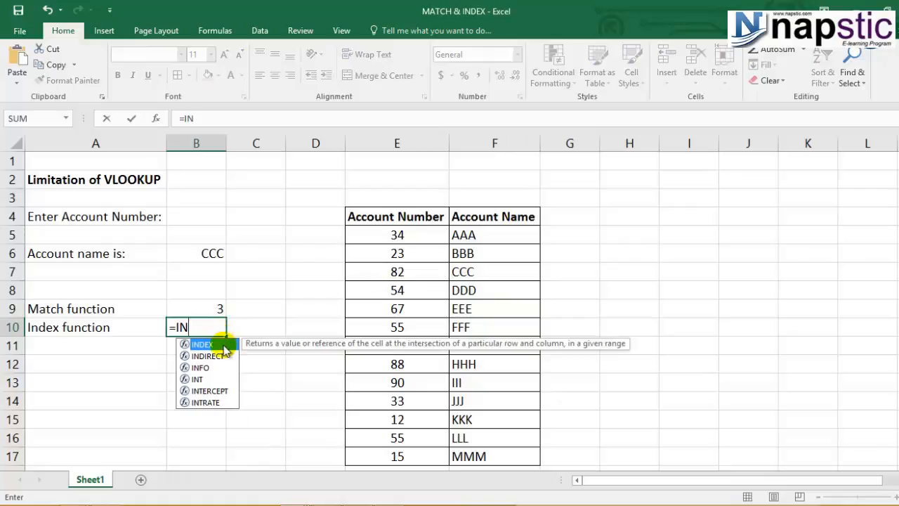
double_click(224, 345)
drag(368, 236, 478, 450)
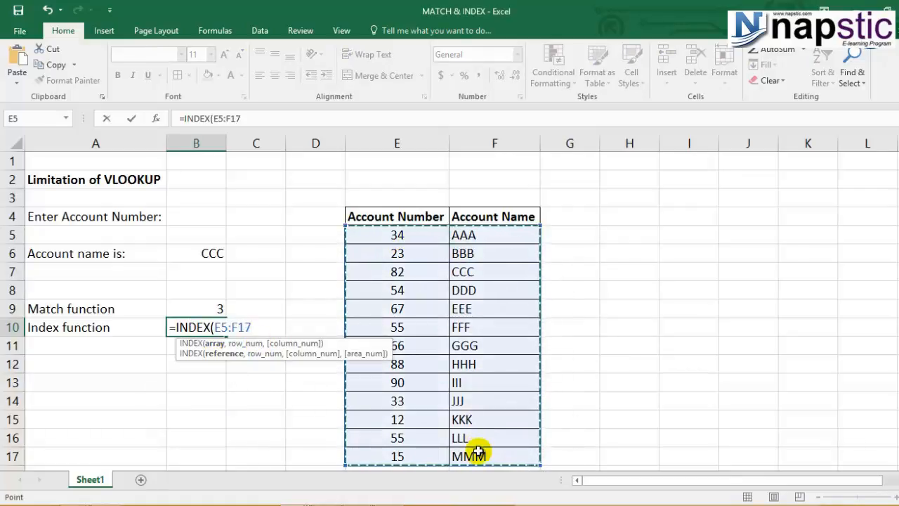
text(,)
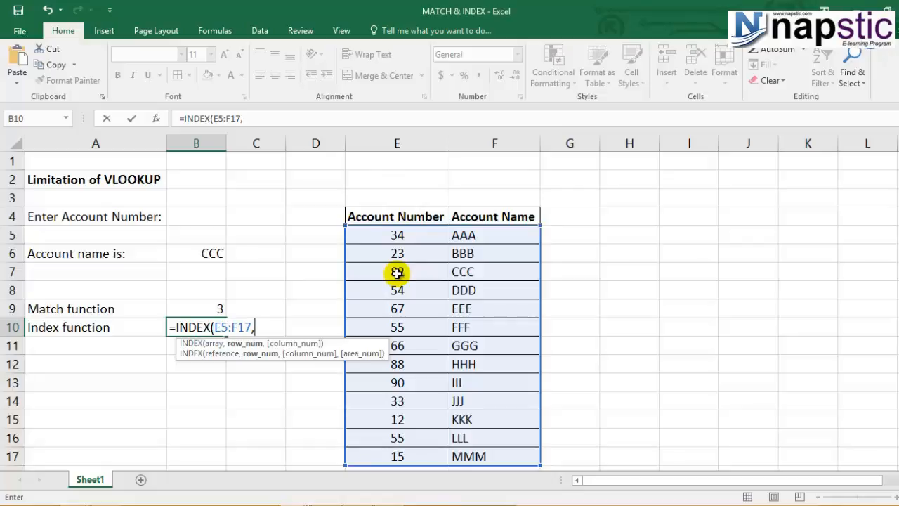
text(3,)
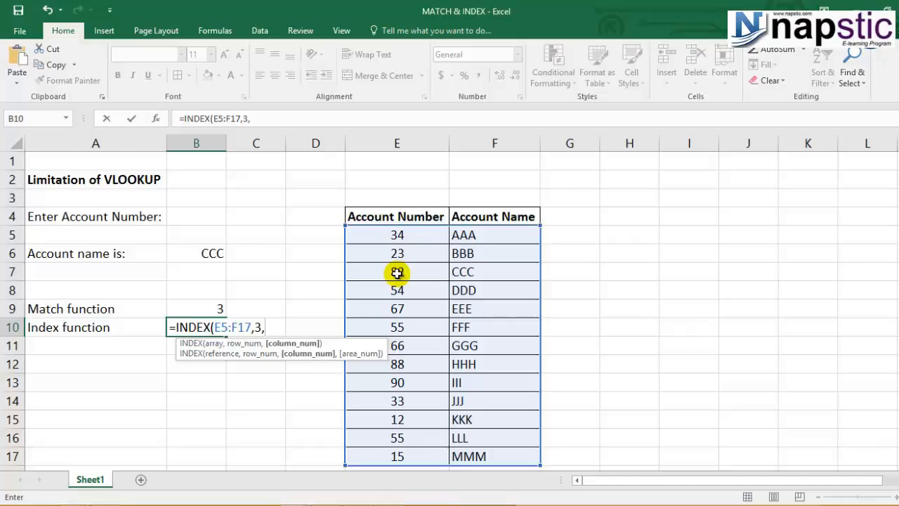
text(1))
key(Return)
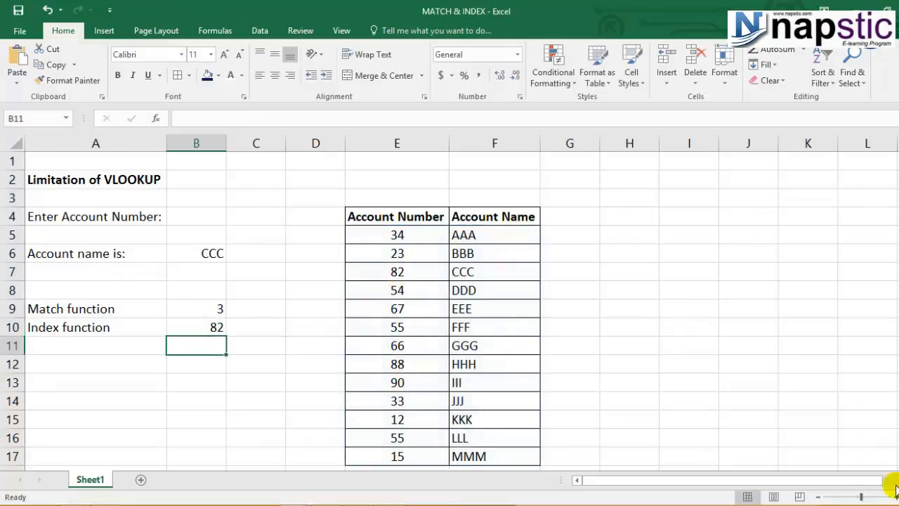
Step: Change the INDEX formula's row number to 4
click(205, 328)
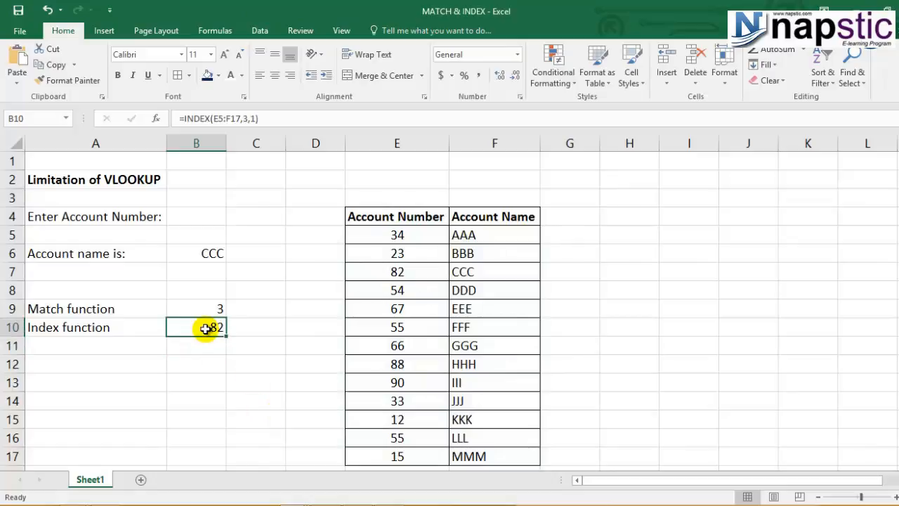
click(211, 253)
click(215, 325)
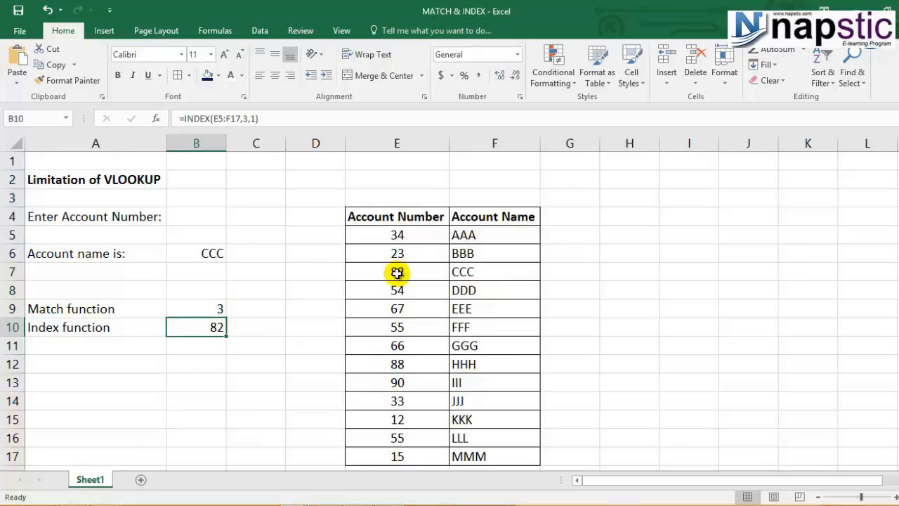
click(250, 118)
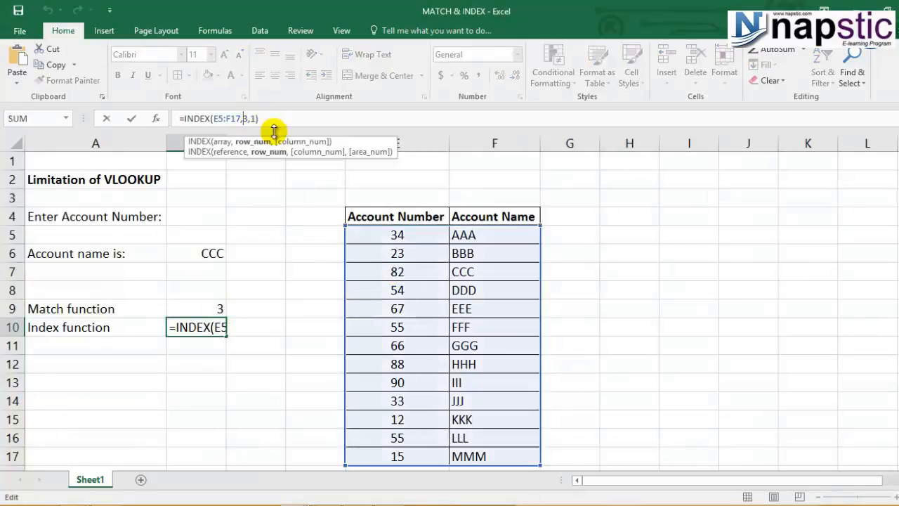
key(BackSpace)
text(4)
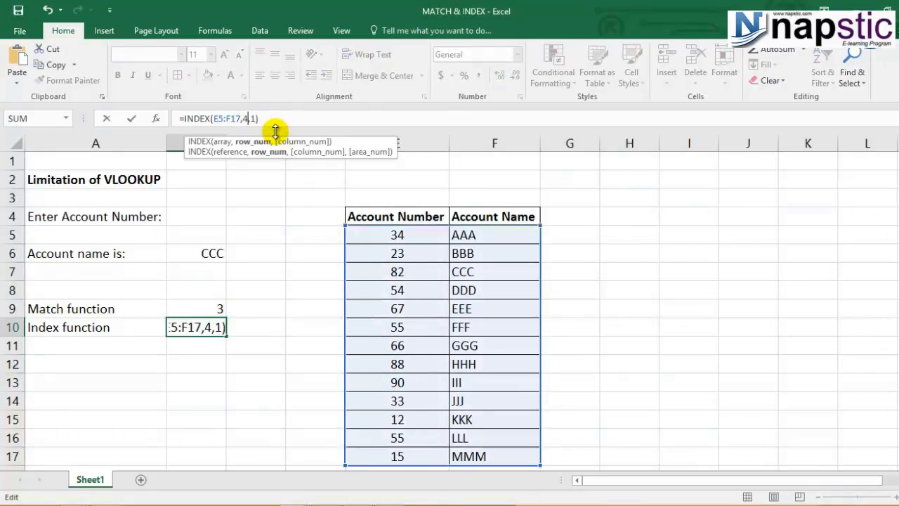
key(Return)
click(210, 324)
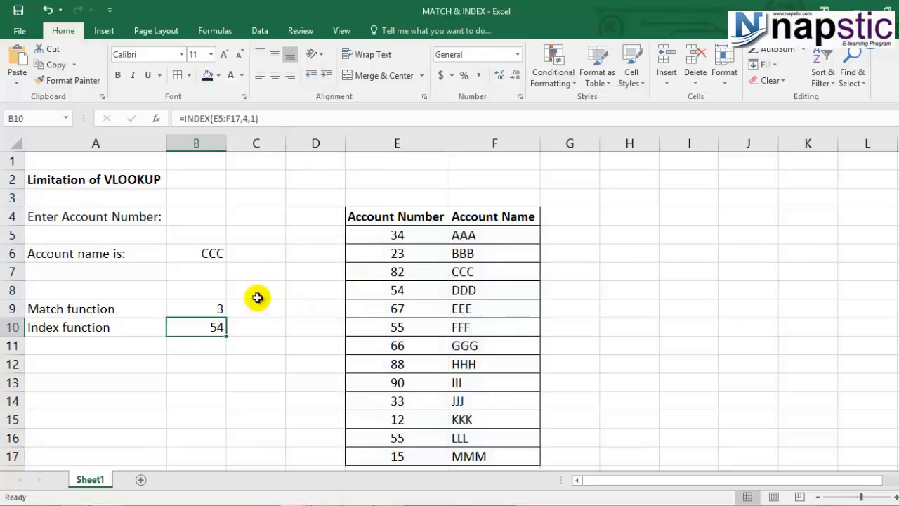
Step: Check the account numbers in the table and undo the row number change in the INDEX formula
click(389, 237)
click(389, 247)
click(389, 269)
click(387, 292)
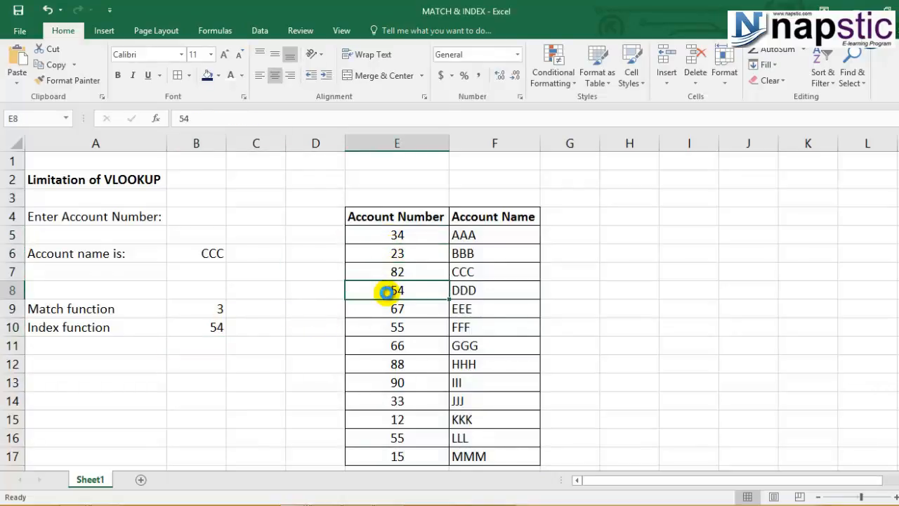
key(ctrl+z)
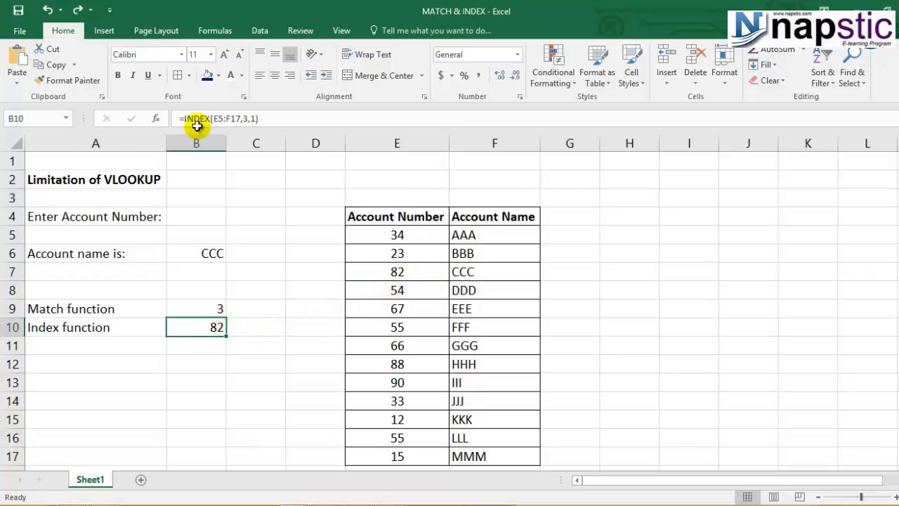
click(228, 371)
click(189, 333)
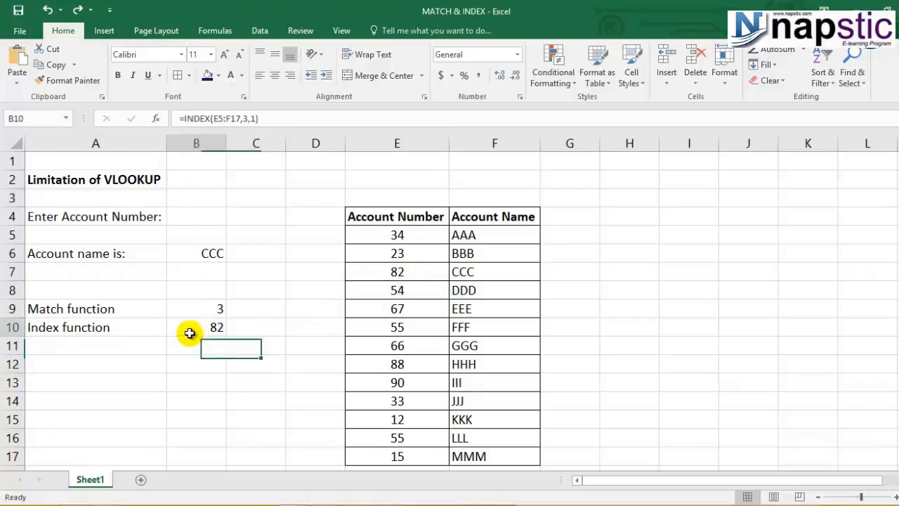
Step: Replace the row number in the INDEX formula in B10 with a reference to the MATCH result in B9
click(212, 255)
click(214, 327)
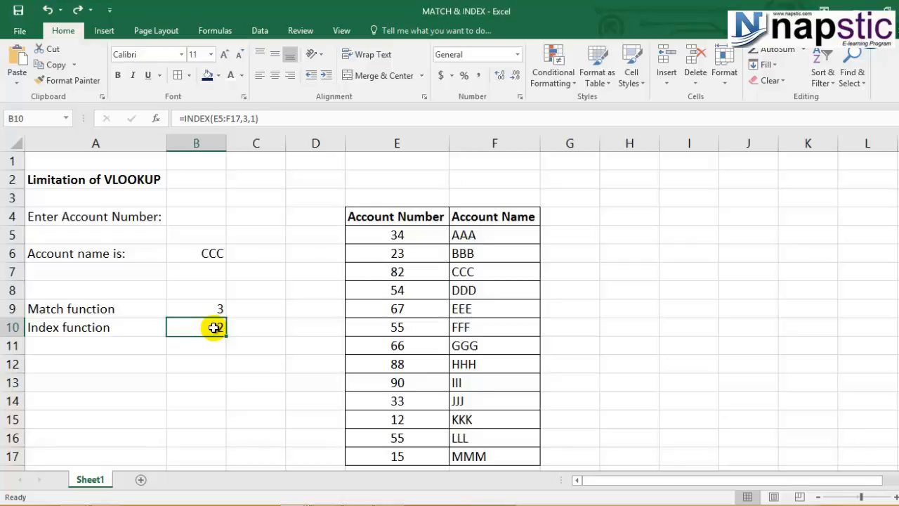
click(247, 118)
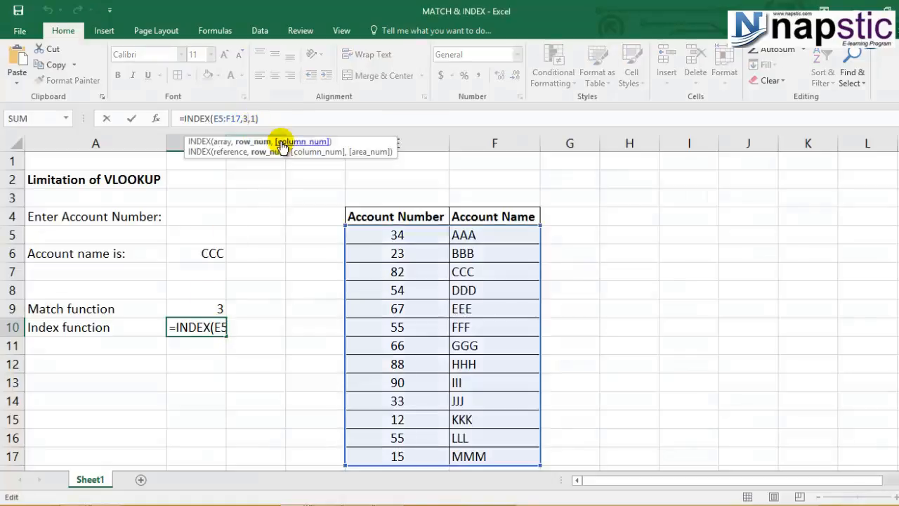
key(BackSpace)
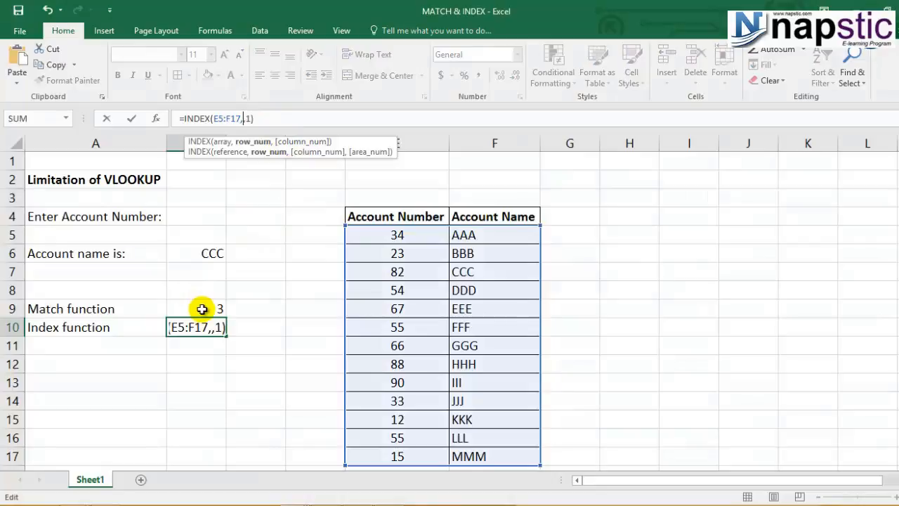
click(202, 309)
key(Return)
Step: Change the account name in B6 to EEE
click(203, 323)
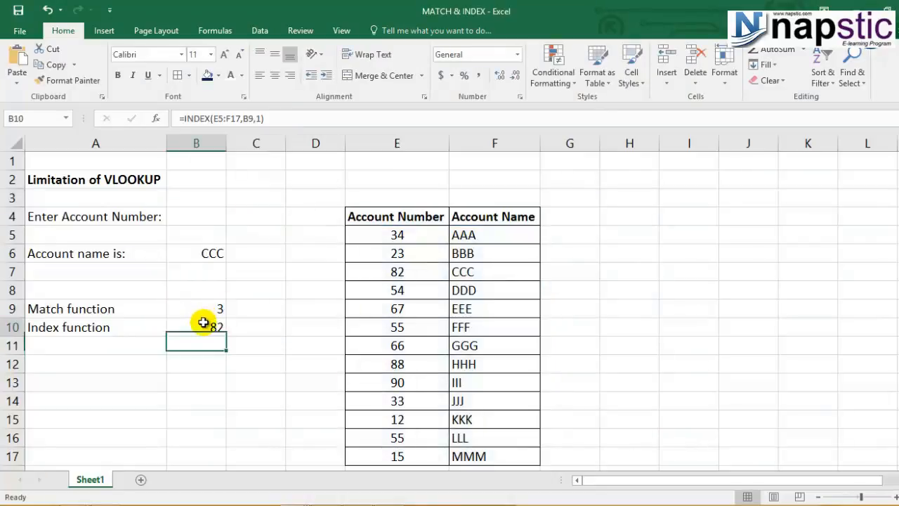
click(193, 252)
text(EEE)
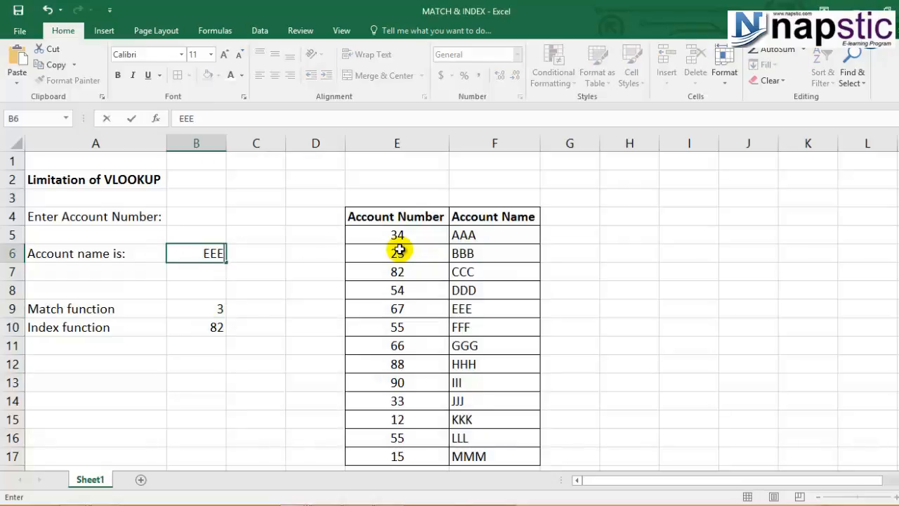
key(Return)
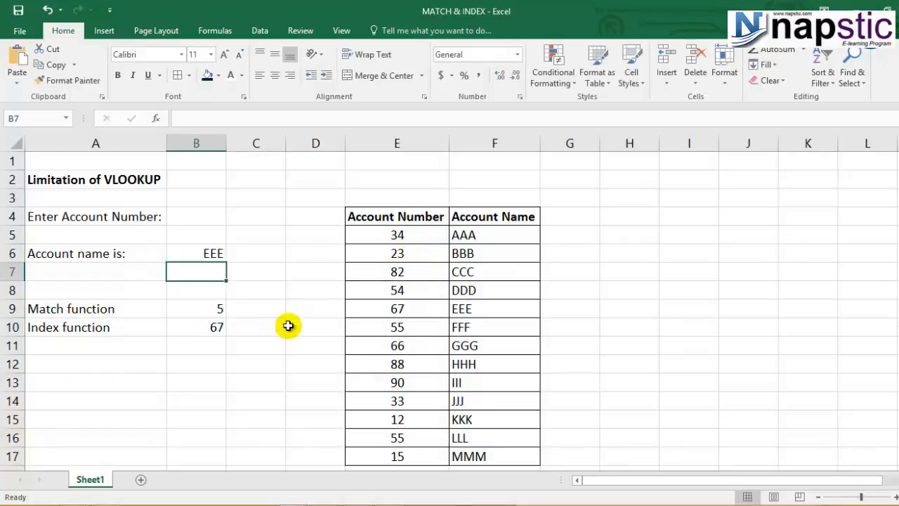
Step: Compare the MATCH and INDEX results in B9 and B10 with the EEE row of the account table
click(184, 324)
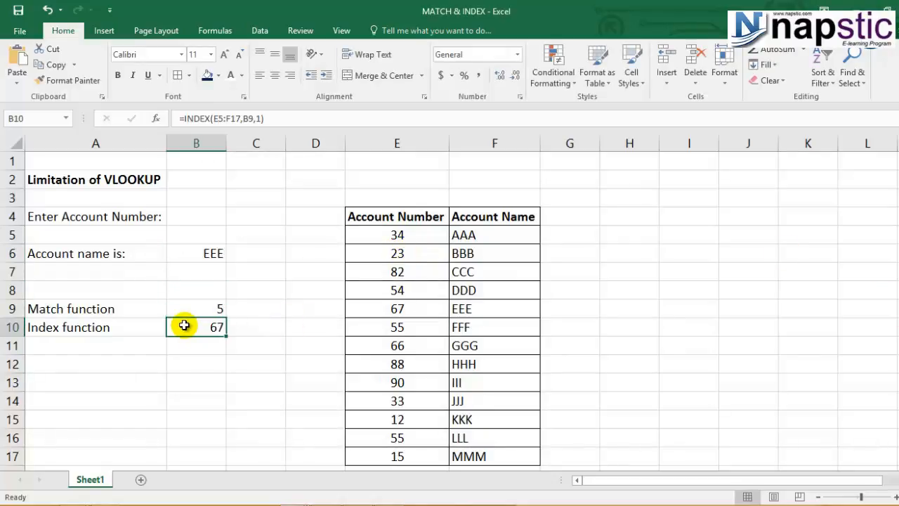
click(209, 306)
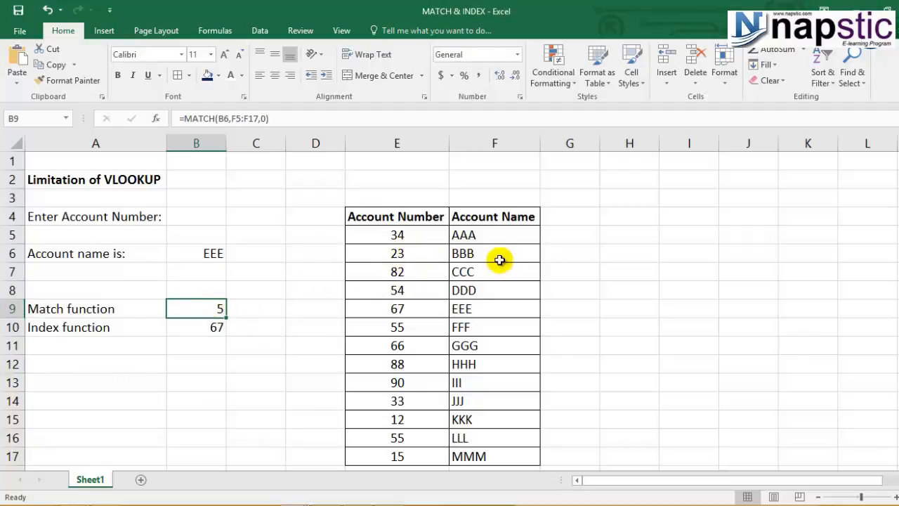
click(482, 234)
click(480, 270)
click(478, 289)
click(467, 320)
click(460, 311)
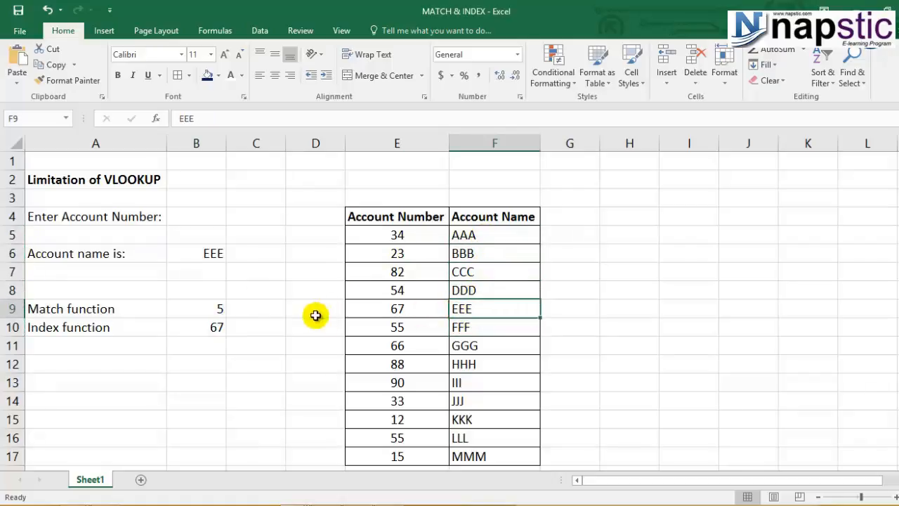
click(203, 303)
click(451, 310)
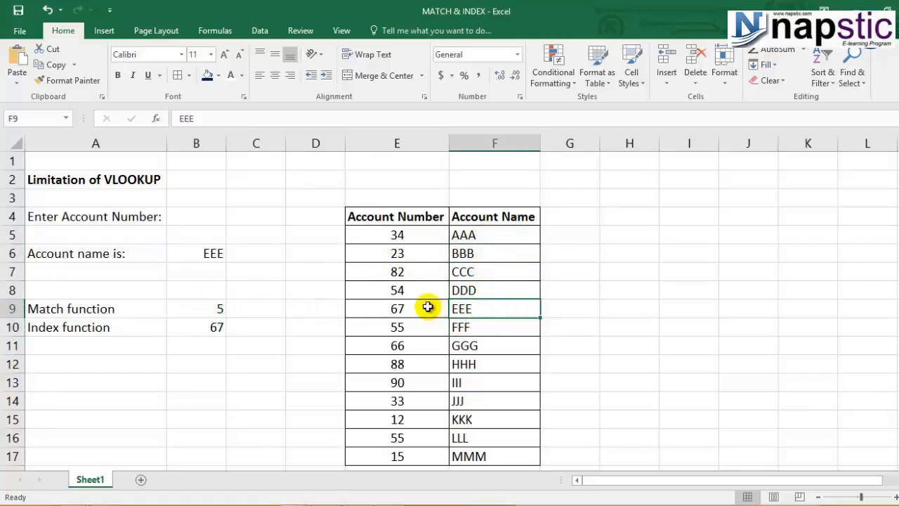
click(387, 306)
click(211, 327)
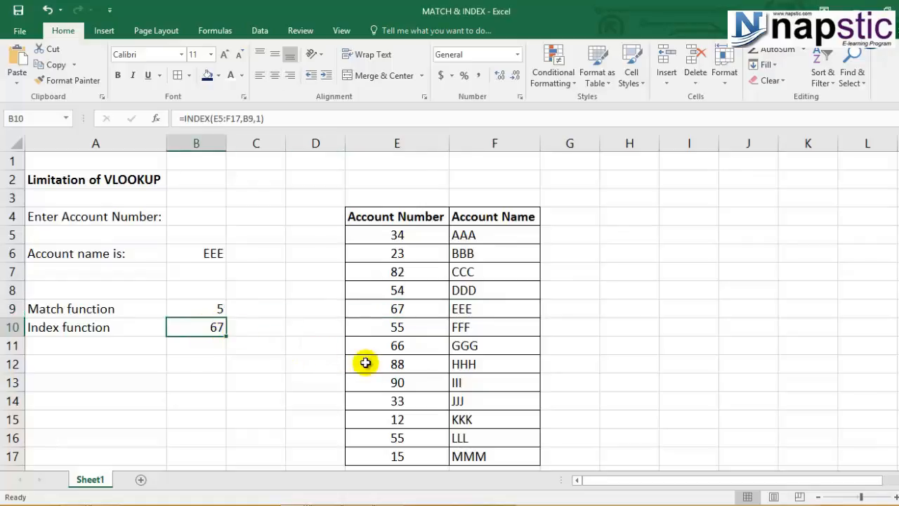
click(194, 312)
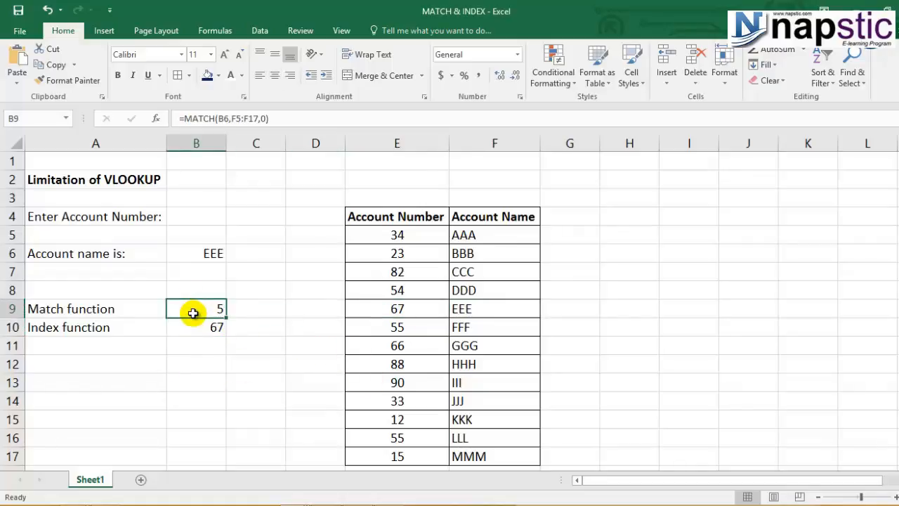
click(205, 326)
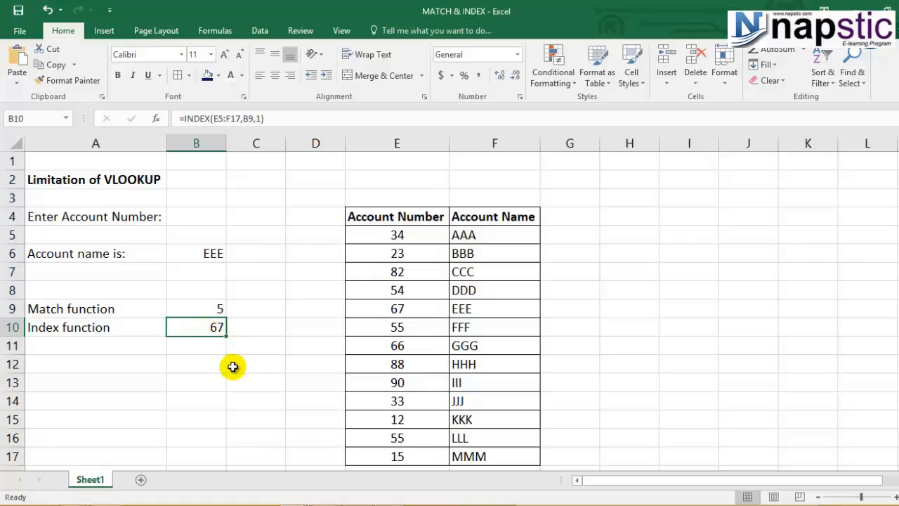
Step: Copy the MATCH formula from B9 and paste it into the INDEX formula in B10 in place of the B9 reference
click(198, 308)
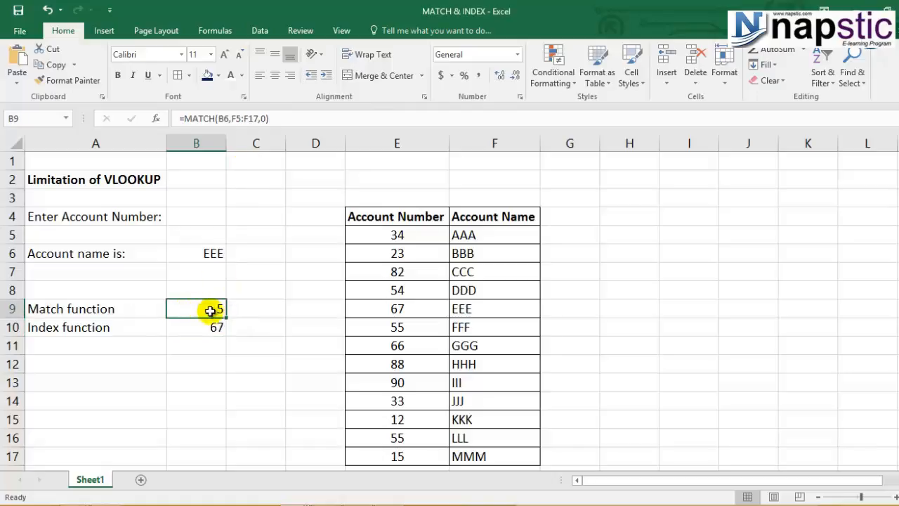
drag(187, 118, 283, 118)
key(ctrl+c)
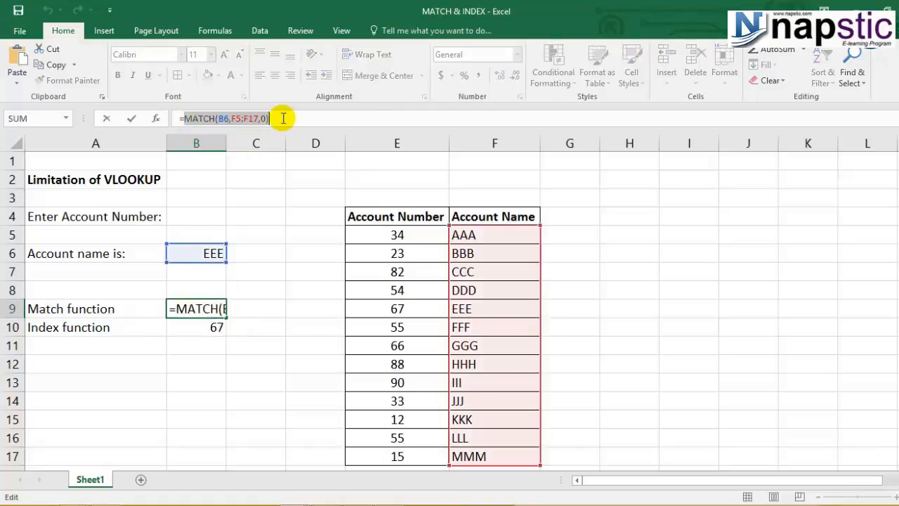
key(Escape)
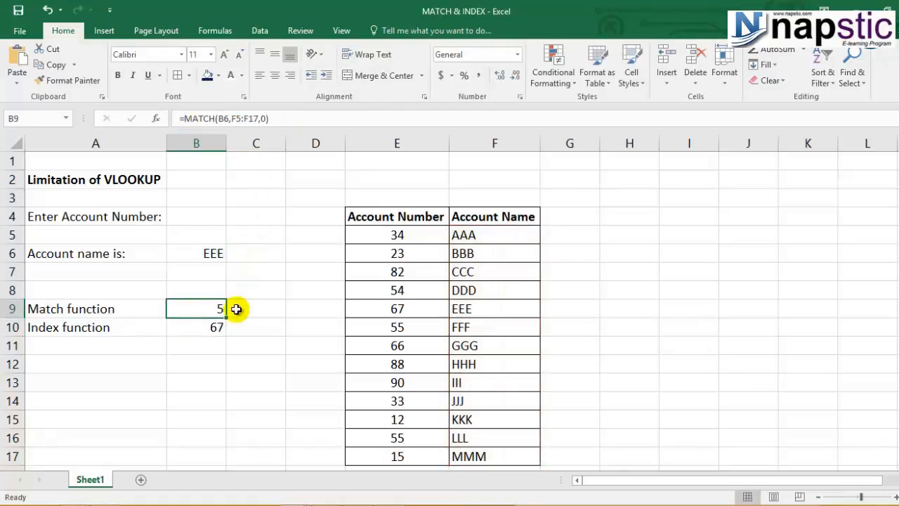
click(214, 325)
double_click(246, 118)
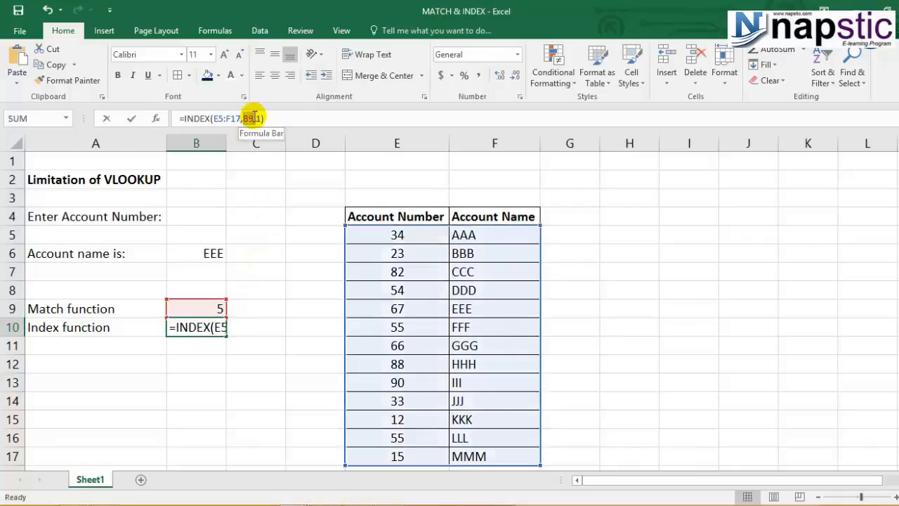
key(ctrl+v)
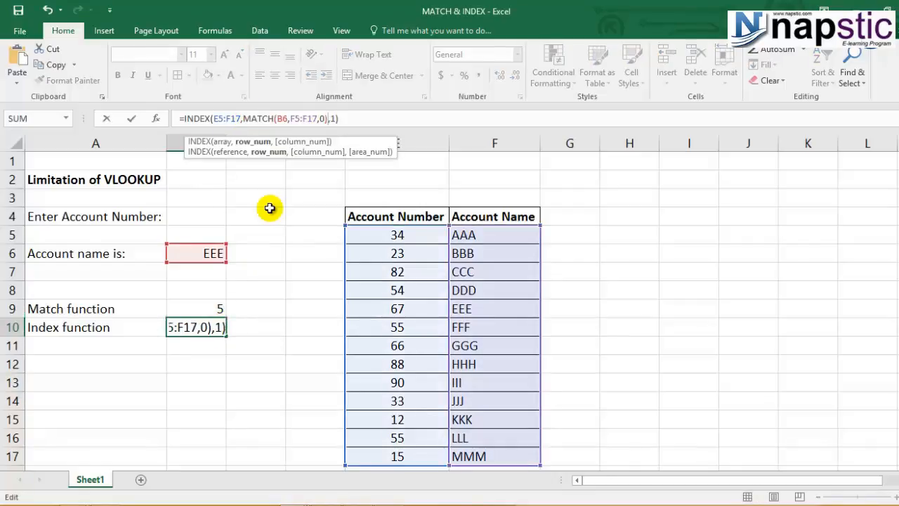
key(Return)
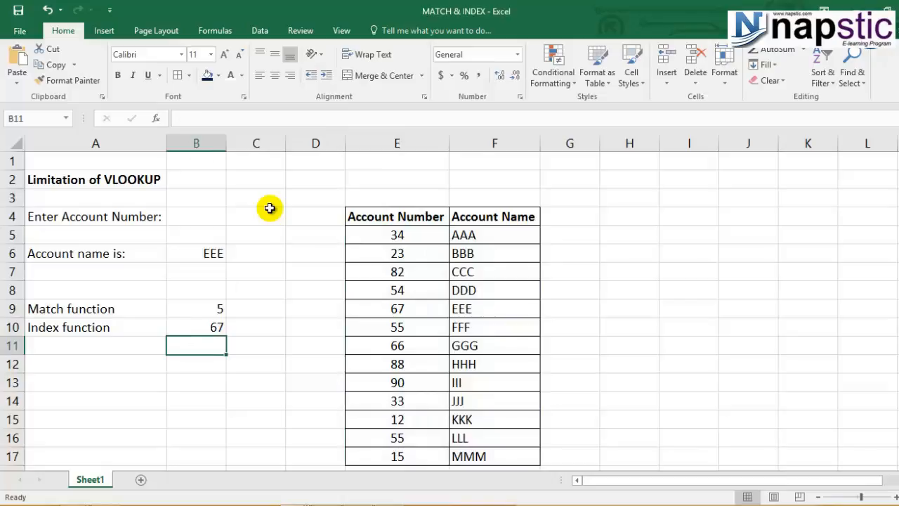
Step: Change the account name in B6 to JJJ
click(212, 250)
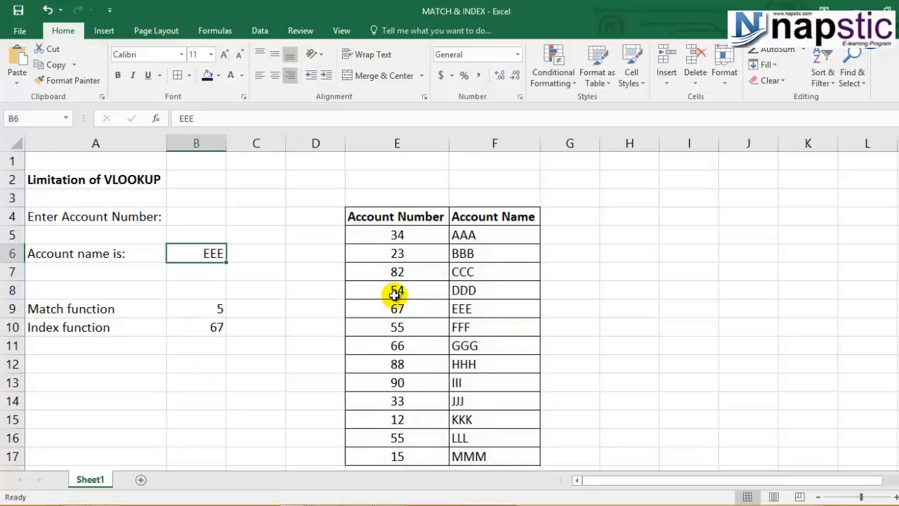
text(JJJ)
key(Return)
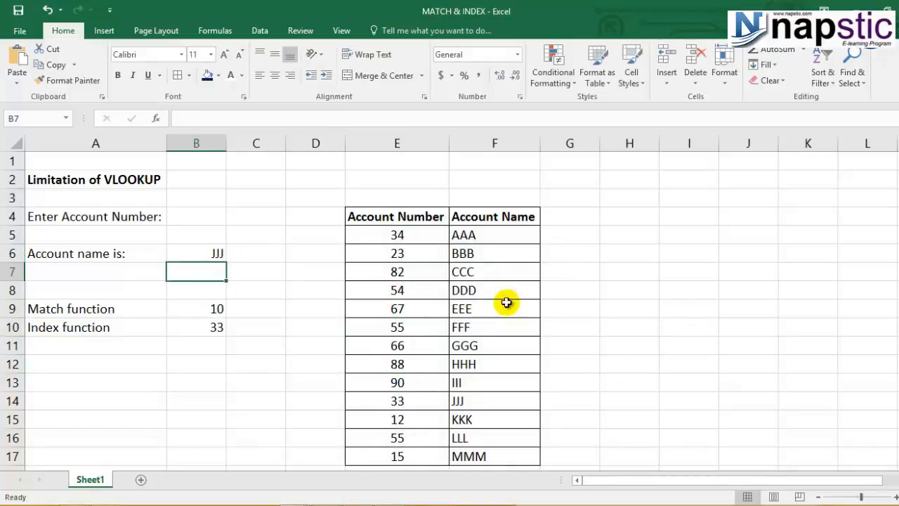
Step: Check the MATCH and INDEX results against the JJJ row of the account table
click(189, 351)
click(220, 305)
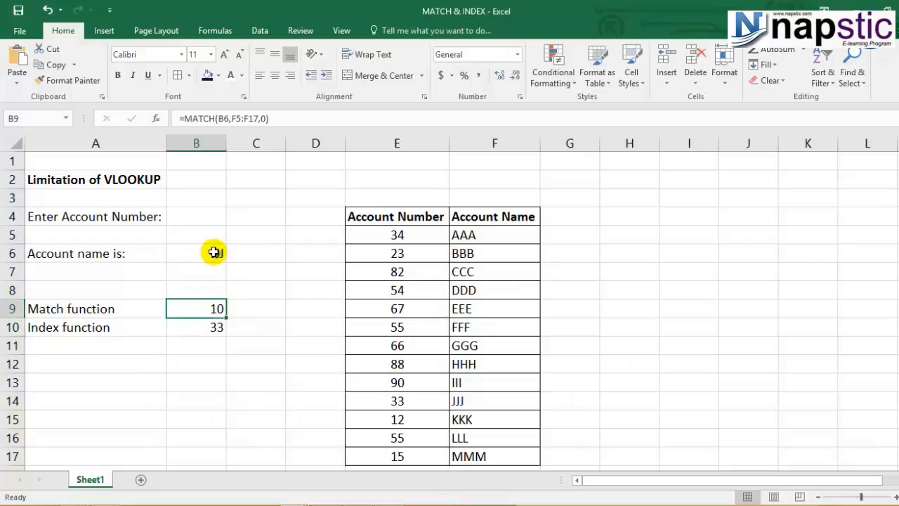
click(215, 251)
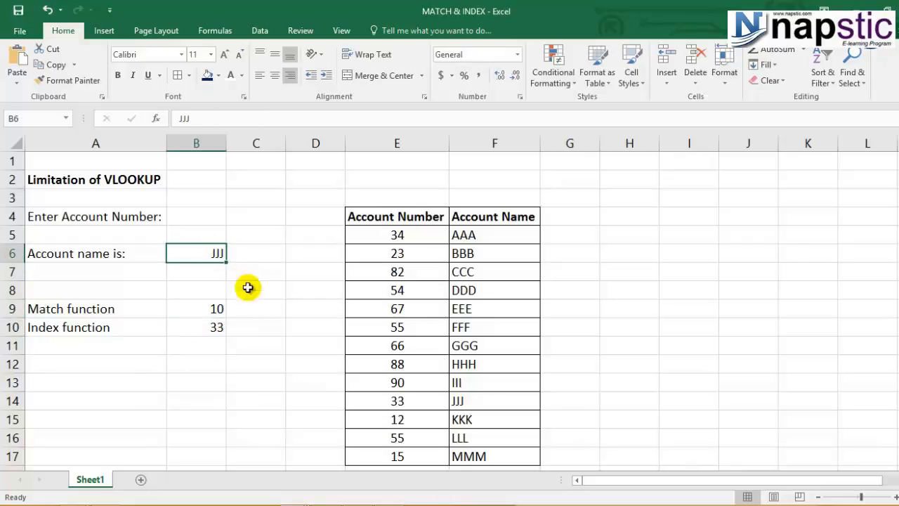
click(208, 311)
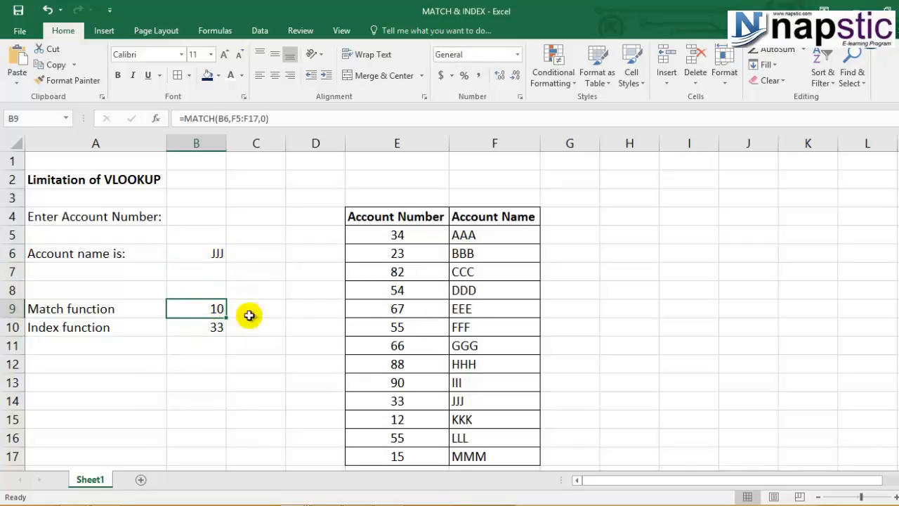
click(197, 324)
click(397, 397)
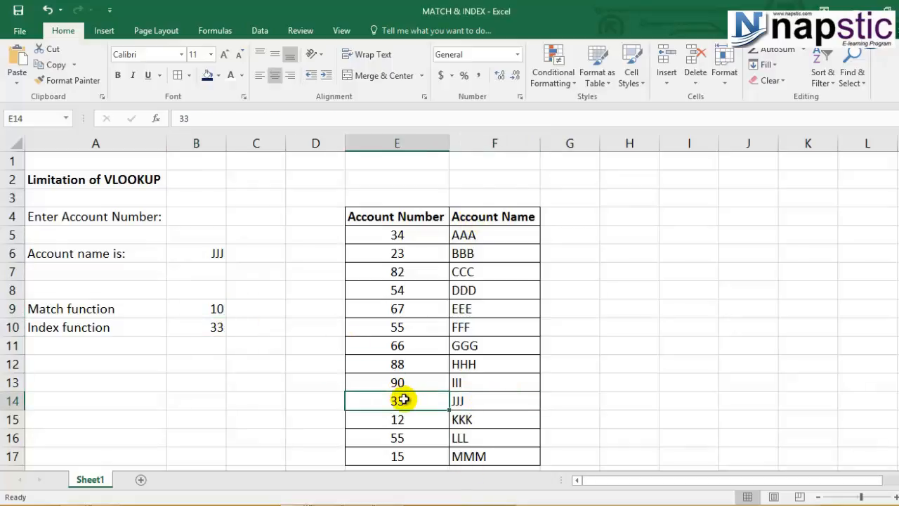
click(200, 325)
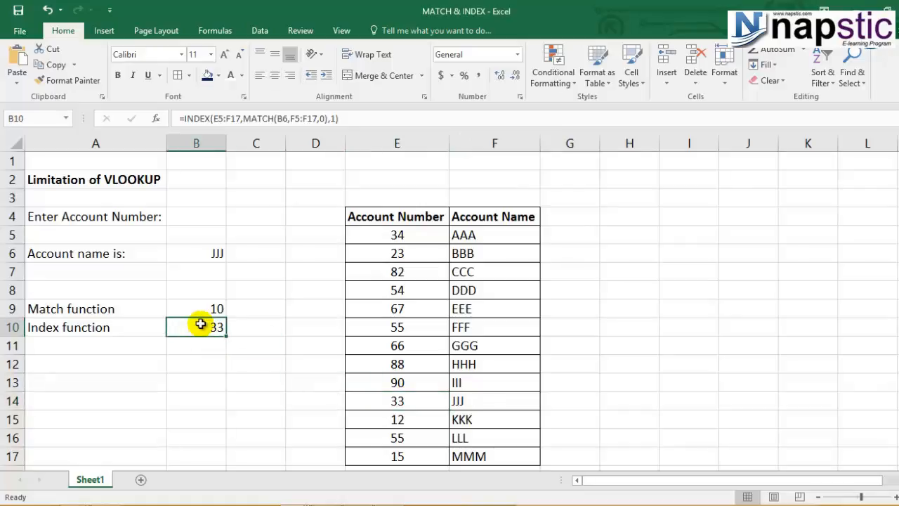